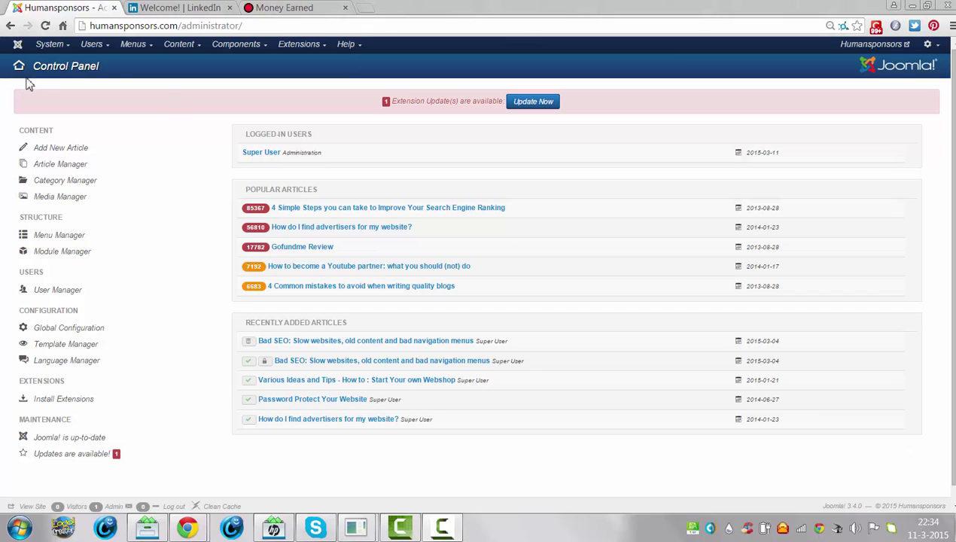
# Open System > Global Configuration and switch to its Server settings.
pyautogui.click(49, 45)
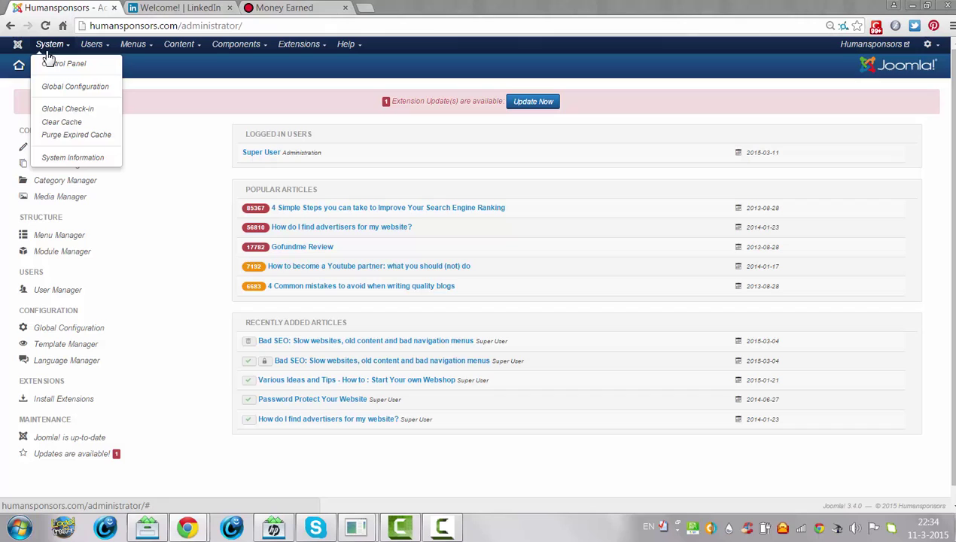
pyautogui.click(64, 89)
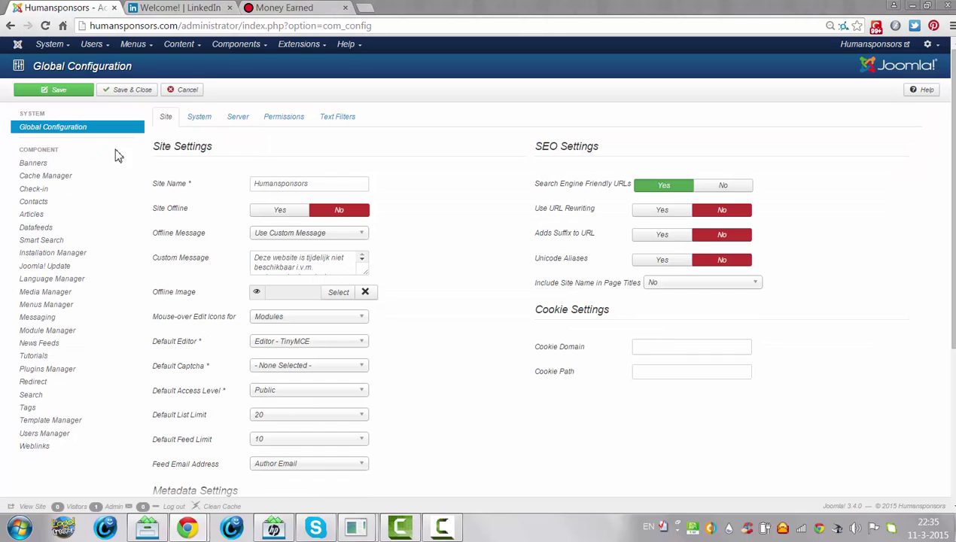
pyautogui.click(238, 118)
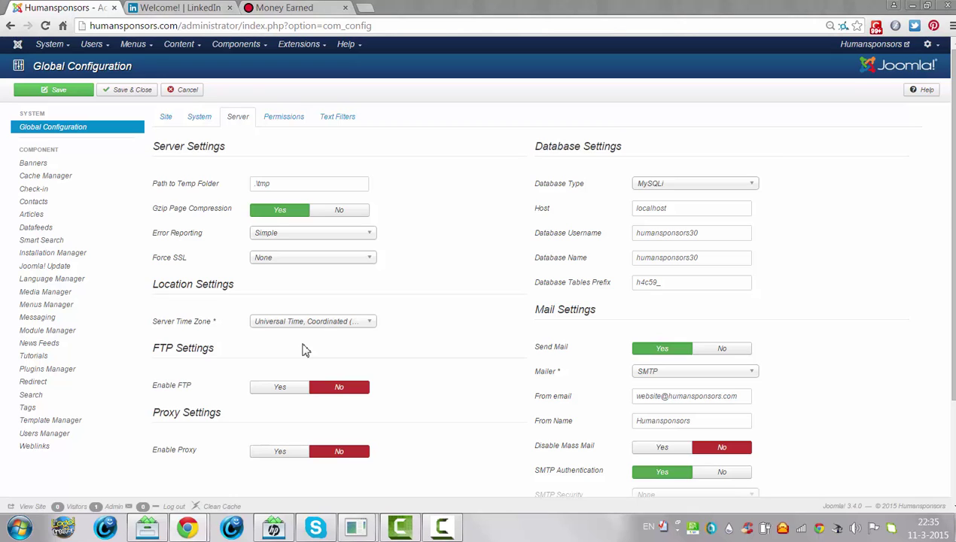
# Open the Server Time Zone dropdown and scroll past the Aruba-to-Belem zones toward Europe.
pyautogui.click(339, 324)
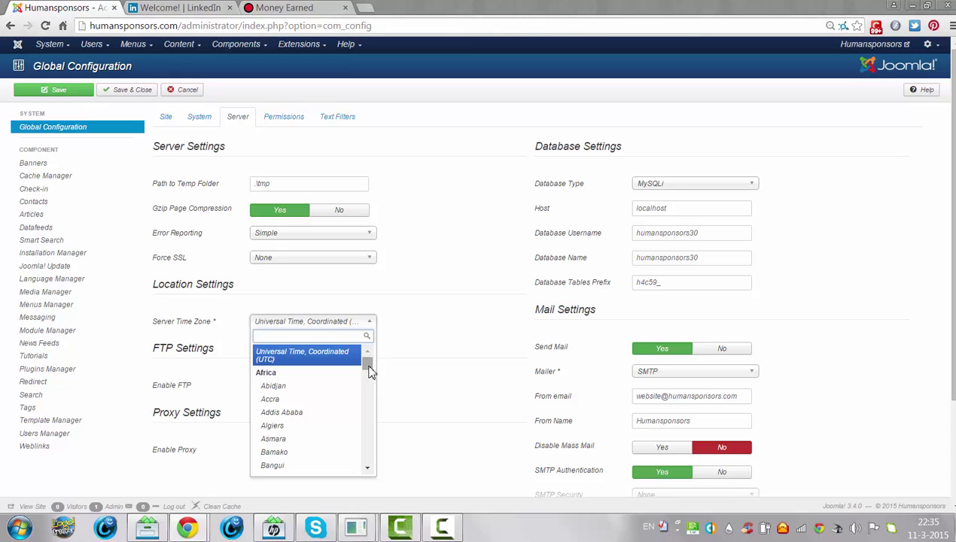
pyautogui.moveTo(369, 371); pyautogui.dragTo(371, 384)
pyautogui.click(370, 468)
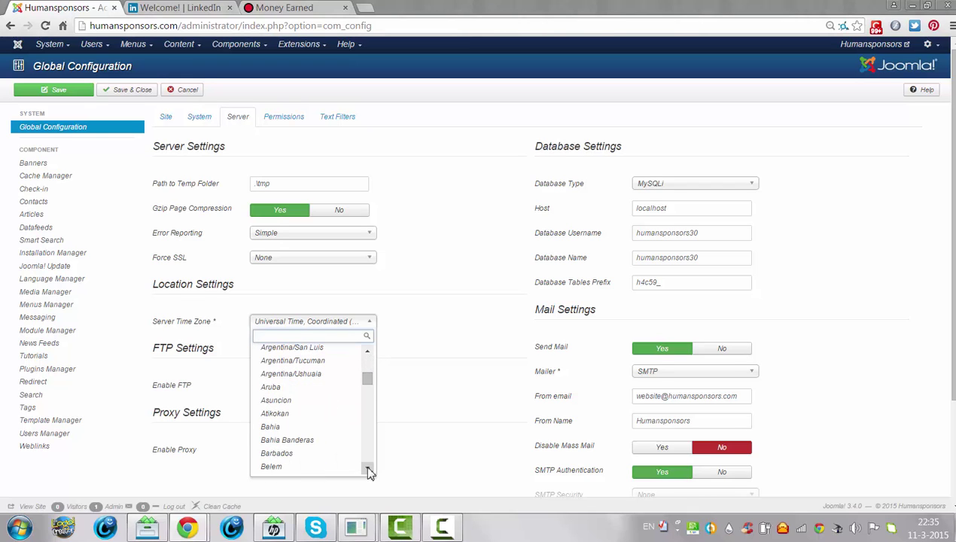
pyautogui.moveTo(370, 471); pyautogui.dragTo(370, 471)
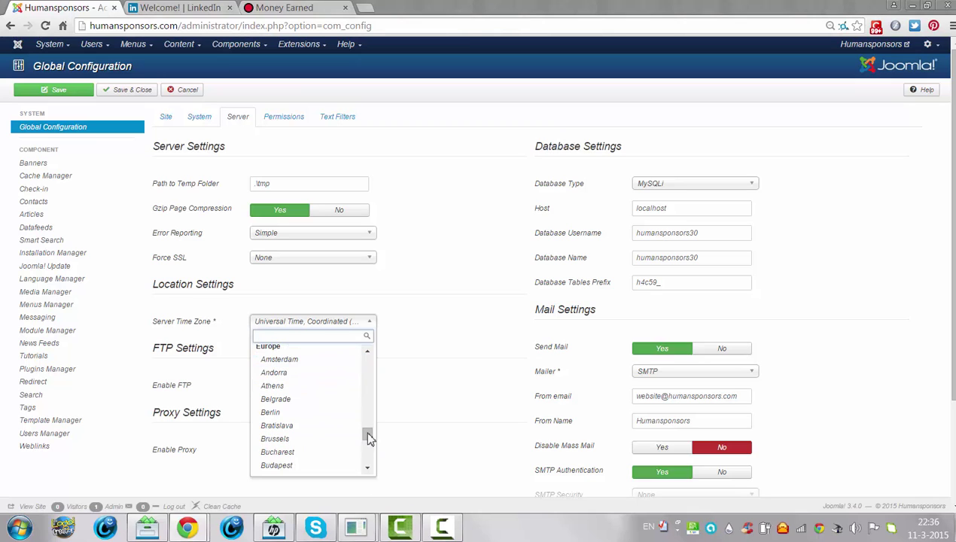
# Step the time zone list down through the Europe zones, from Istanbul past Paris and Uzhgorod.
pyautogui.click(367, 469)
pyautogui.click(367, 468)
pyautogui.click(367, 468)
pyautogui.click(367, 468)
pyautogui.click(367, 468)
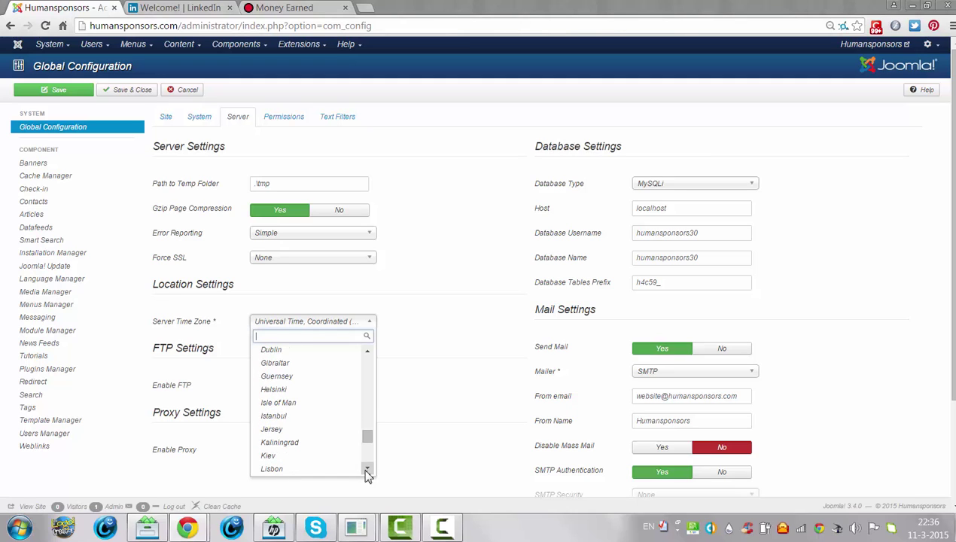
pyautogui.click(367, 468)
pyautogui.click(368, 468)
pyautogui.click(367, 468)
pyautogui.click(367, 468)
pyautogui.click(367, 468)
pyautogui.click(368, 468)
pyautogui.click(367, 468)
pyautogui.click(367, 468)
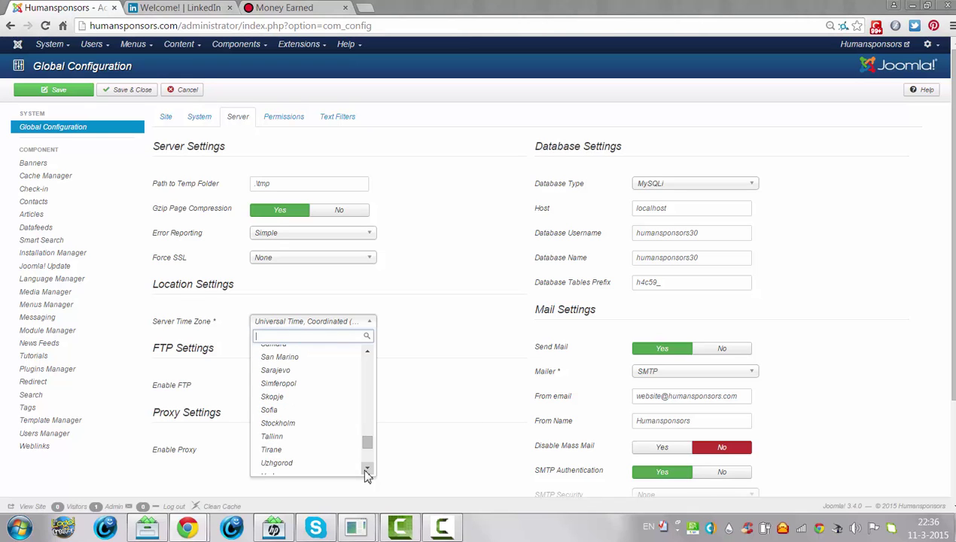
pyautogui.click(367, 469)
pyautogui.click(367, 468)
pyautogui.click(367, 468)
pyautogui.click(368, 468)
# Continue down through the Indian Ocean and Pacific zones, then scroll back up to Australia.
pyautogui.click(367, 469)
pyautogui.click(367, 469)
pyautogui.click(367, 468)
pyautogui.click(368, 468)
pyautogui.click(367, 468)
pyautogui.click(367, 468)
pyautogui.click(367, 468)
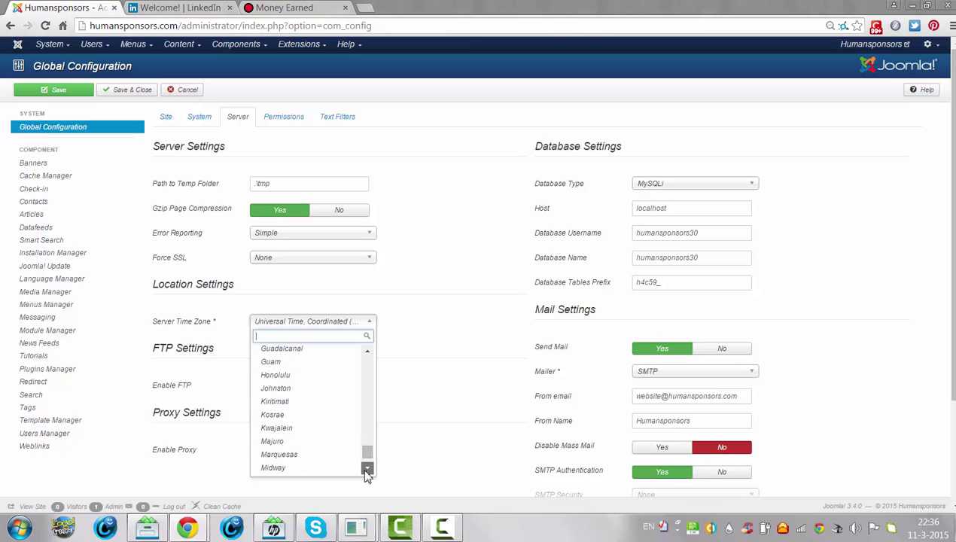
pyautogui.click(367, 468)
pyautogui.click(368, 468)
pyautogui.click(368, 469)
pyautogui.click(367, 468)
pyautogui.click(367, 468)
pyautogui.click(367, 469)
pyautogui.click(368, 468)
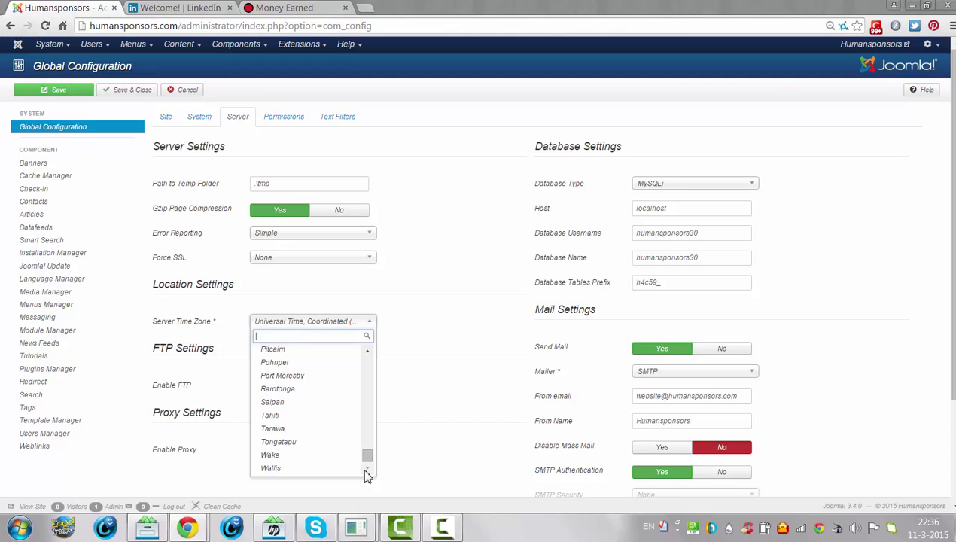
pyautogui.scroll(1, 367, 456)
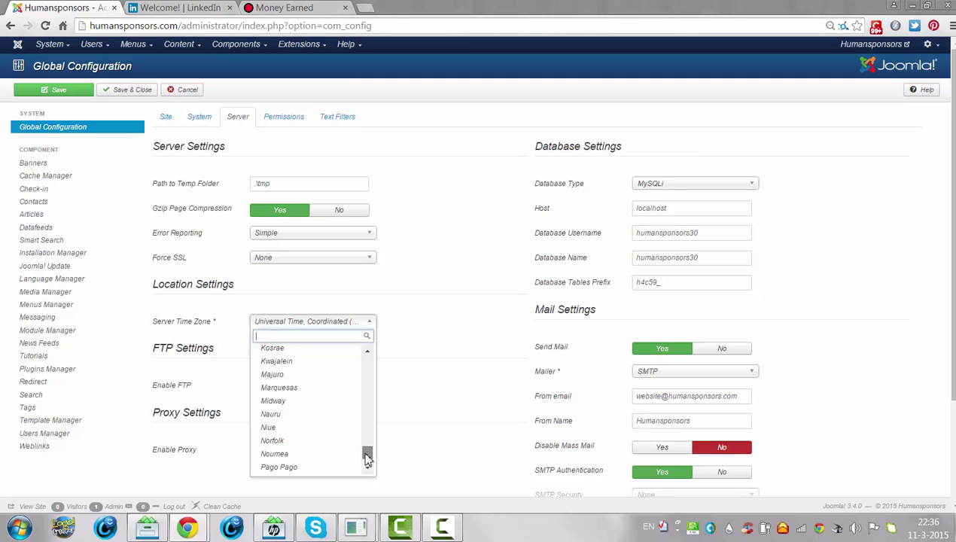
pyautogui.moveTo(365, 453); pyautogui.dragTo(359, 441)
# Move the time zone list back up past the Atlantic zones through Asia to Colombo.
pyautogui.scroll(1, 360, 437)
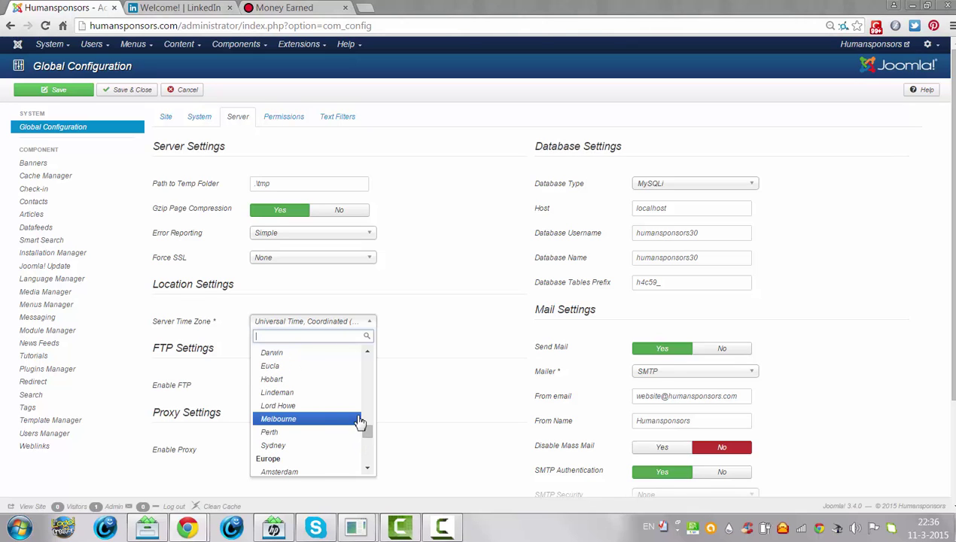
pyautogui.click(368, 352)
pyautogui.click(368, 351)
pyautogui.click(367, 352)
pyautogui.click(367, 352)
pyautogui.click(367, 352)
pyautogui.click(367, 352)
pyautogui.click(368, 351)
pyautogui.click(367, 352)
pyautogui.click(368, 352)
pyautogui.click(368, 352)
pyautogui.click(368, 351)
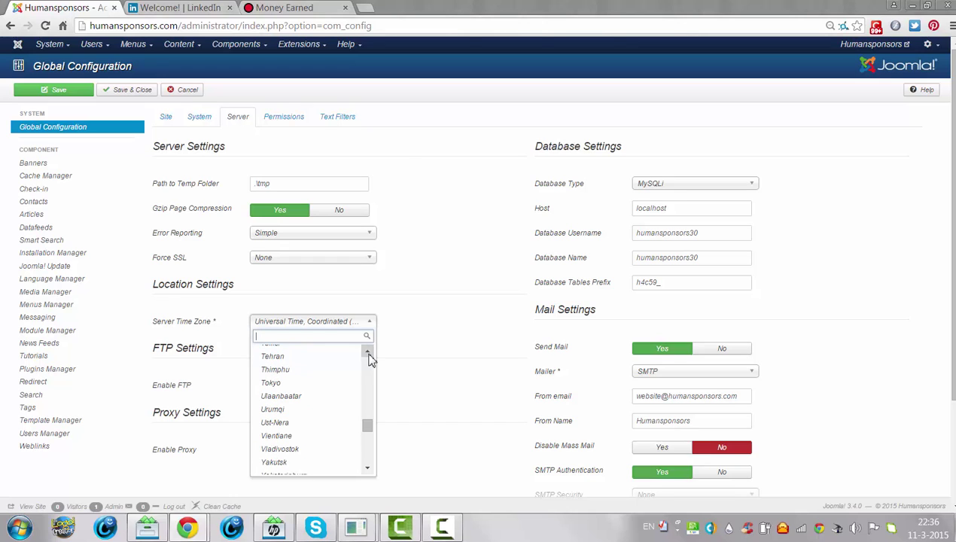
pyautogui.click(367, 352)
pyautogui.click(367, 351)
pyautogui.click(368, 351)
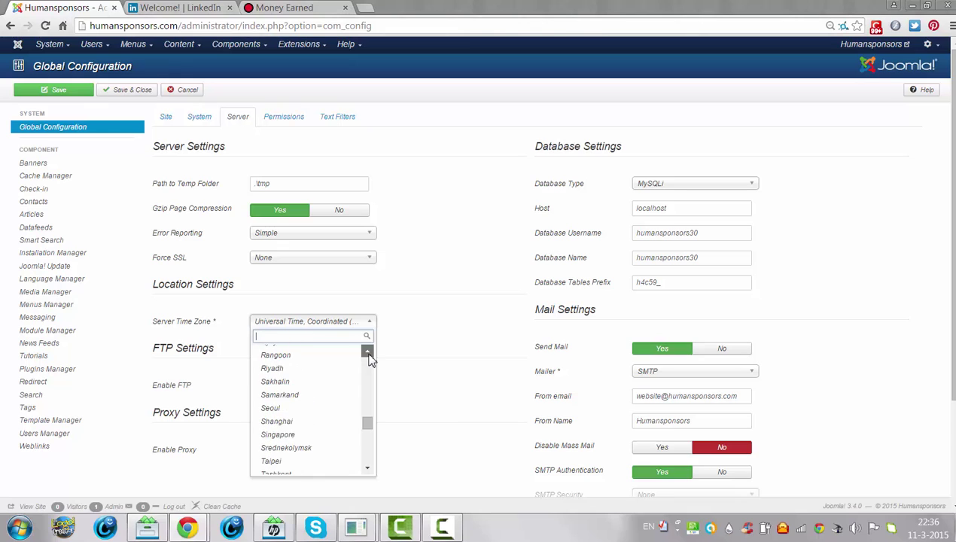
pyautogui.click(367, 351)
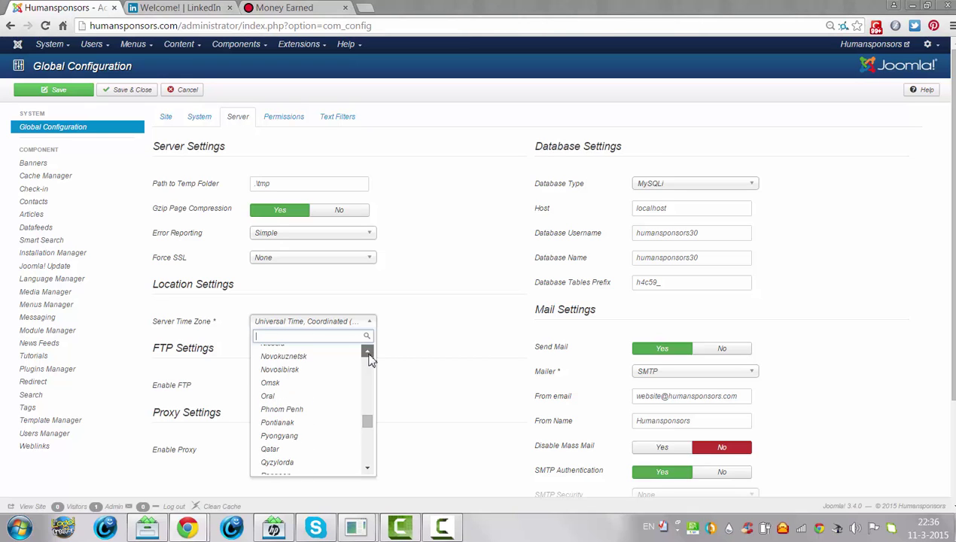
pyautogui.click(367, 352)
pyautogui.click(367, 352)
pyautogui.click(367, 351)
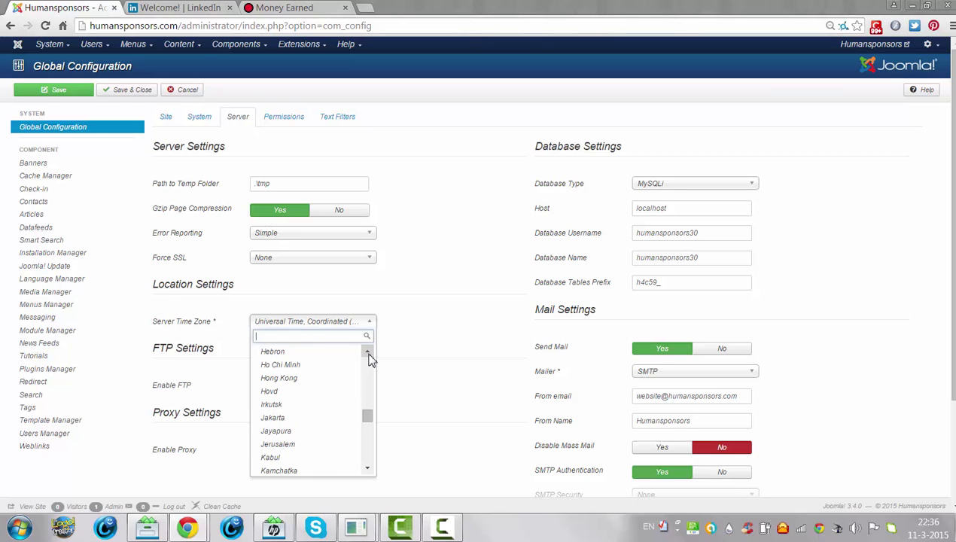
pyautogui.click(367, 352)
pyautogui.click(367, 351)
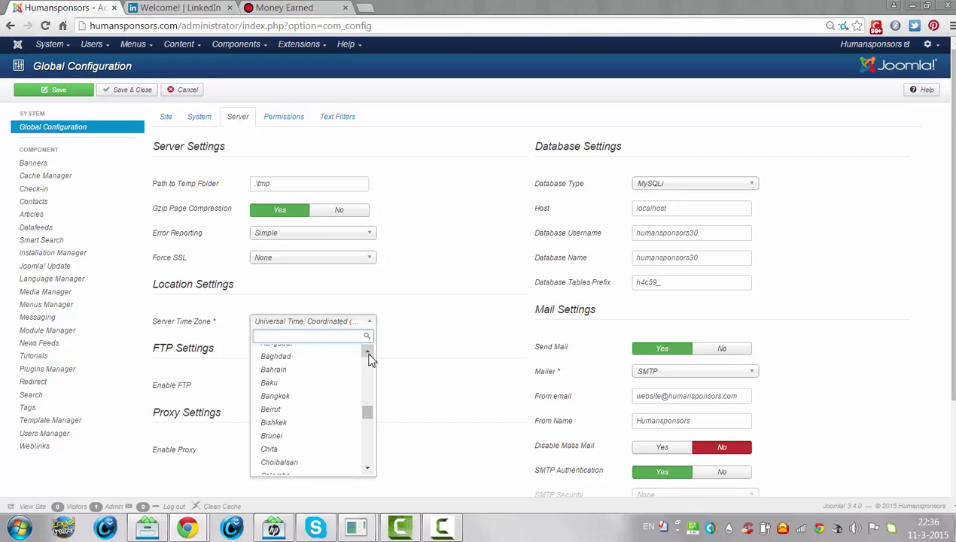
# Continue up past Antarctica into the America zones until Paramaribo and America/Phoenix show.
pyautogui.click(368, 352)
pyautogui.click(367, 351)
pyautogui.click(368, 351)
pyautogui.click(367, 352)
pyautogui.click(368, 351)
pyautogui.click(367, 351)
pyautogui.click(367, 352)
pyautogui.click(367, 352)
pyautogui.click(367, 351)
pyautogui.click(367, 352)
pyautogui.click(368, 352)
pyautogui.click(367, 351)
pyautogui.click(368, 351)
pyautogui.click(367, 352)
pyautogui.click(367, 351)
pyautogui.click(367, 352)
pyautogui.click(367, 351)
pyautogui.click(367, 352)
pyautogui.click(367, 351)
pyautogui.click(367, 352)
pyautogui.click(368, 351)
pyautogui.click(367, 352)
pyautogui.click(368, 351)
pyautogui.click(368, 351)
pyautogui.click(367, 352)
pyautogui.click(368, 351)
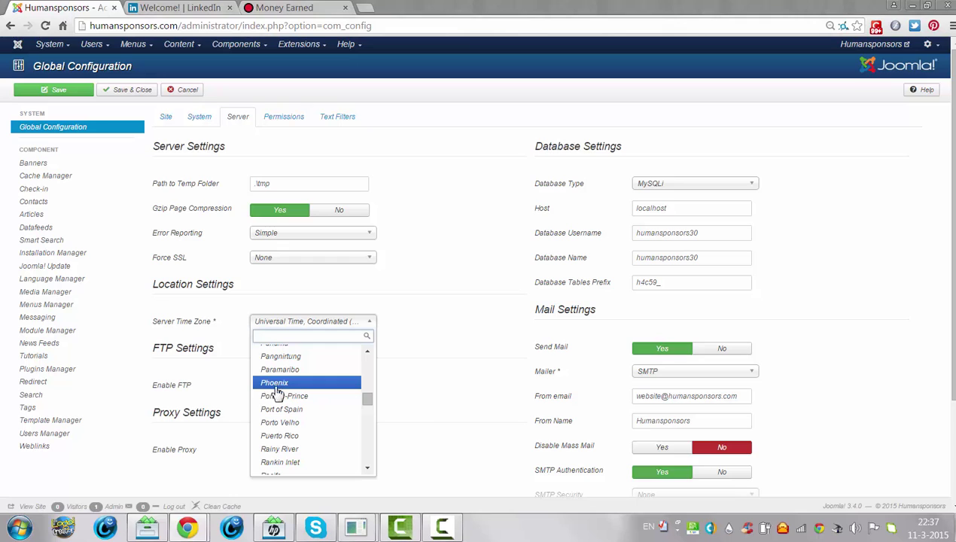
# Step up the America zones from Panama past Nome, Metlakatla and Havana to Glace Bay.
pyautogui.click(367, 352)
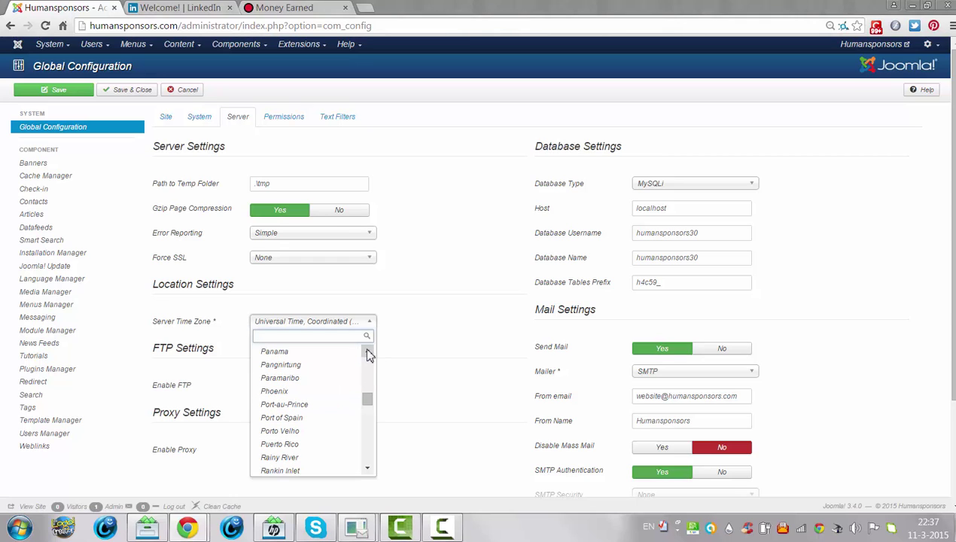
pyautogui.click(368, 352)
pyautogui.click(367, 352)
pyautogui.click(368, 353)
pyautogui.click(367, 352)
pyautogui.click(368, 353)
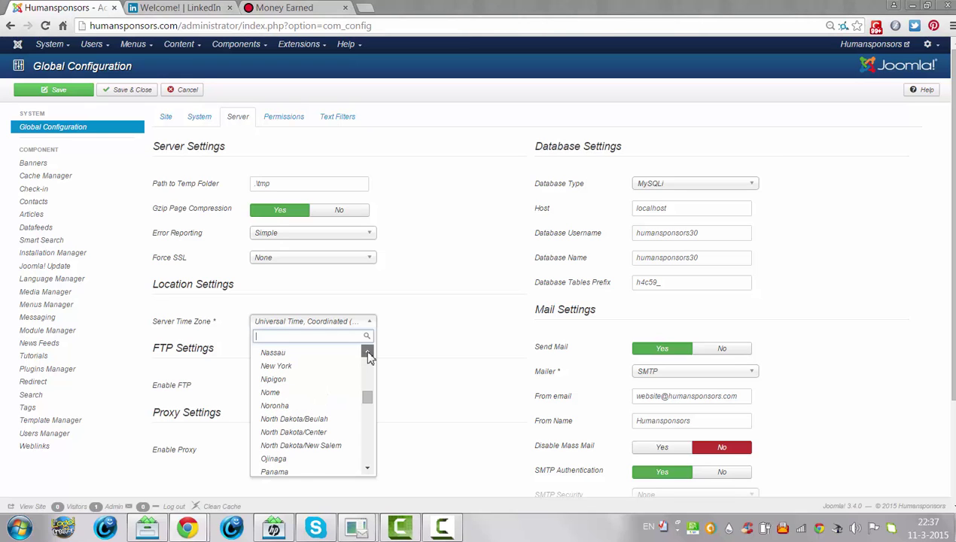
pyautogui.click(368, 352)
pyautogui.click(368, 352)
pyautogui.click(367, 352)
pyautogui.click(367, 353)
pyautogui.click(368, 352)
pyautogui.click(368, 352)
pyautogui.click(368, 352)
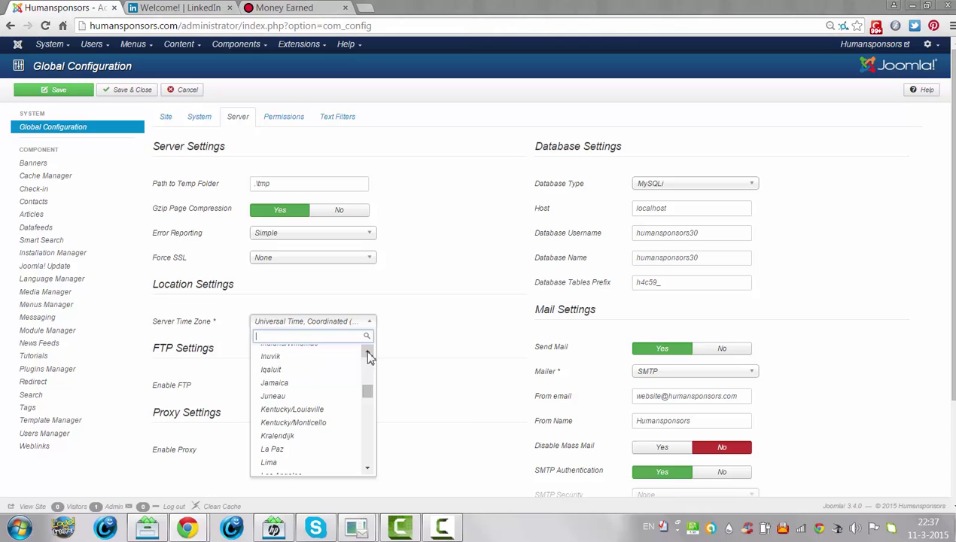
pyautogui.click(367, 353)
pyautogui.click(367, 352)
pyautogui.click(367, 352)
pyautogui.click(367, 352)
pyautogui.click(368, 352)
pyautogui.click(367, 352)
pyautogui.click(368, 353)
pyautogui.click(367, 352)
# Continue up past Curacao, Cambridge Bay and the Argentina zones to the start of America.
pyautogui.click(367, 352)
pyautogui.click(368, 353)
pyautogui.click(368, 352)
pyautogui.click(367, 352)
pyautogui.click(367, 352)
pyautogui.click(368, 352)
pyautogui.click(368, 352)
pyautogui.click(367, 353)
pyautogui.click(368, 353)
pyautogui.click(367, 352)
pyautogui.click(367, 352)
pyautogui.click(367, 352)
pyautogui.click(368, 352)
pyautogui.click(368, 352)
pyautogui.click(367, 352)
pyautogui.click(367, 352)
pyautogui.click(367, 352)
pyautogui.click(367, 352)
pyautogui.click(367, 353)
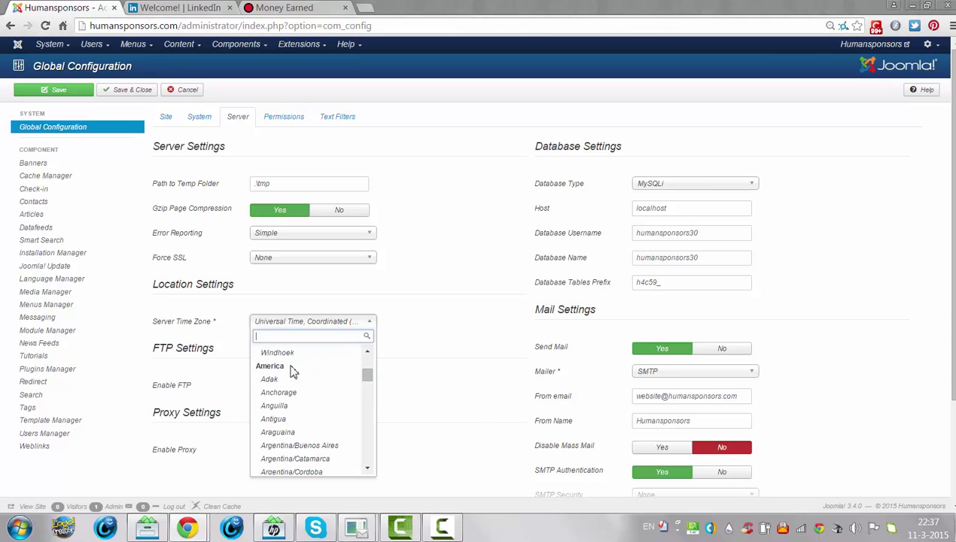
pyautogui.click(470, 414)
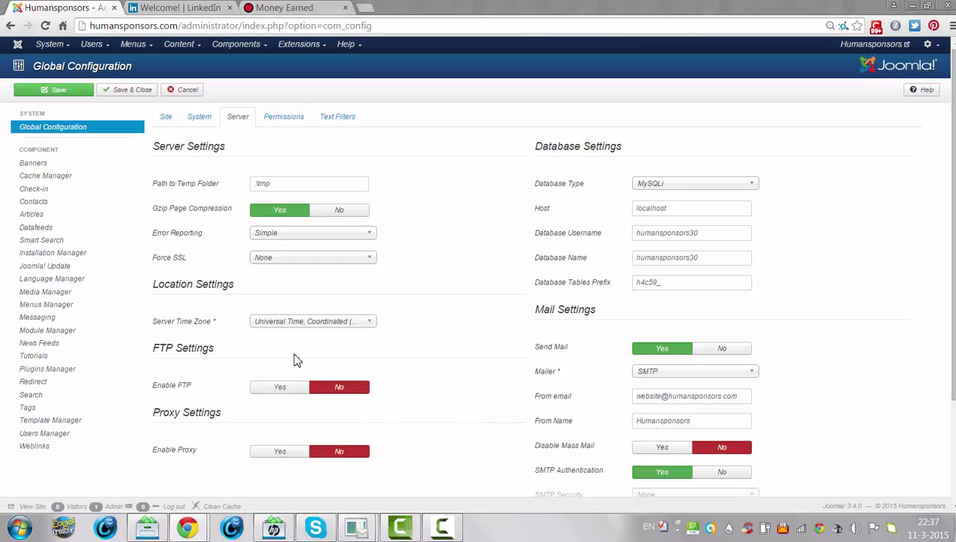